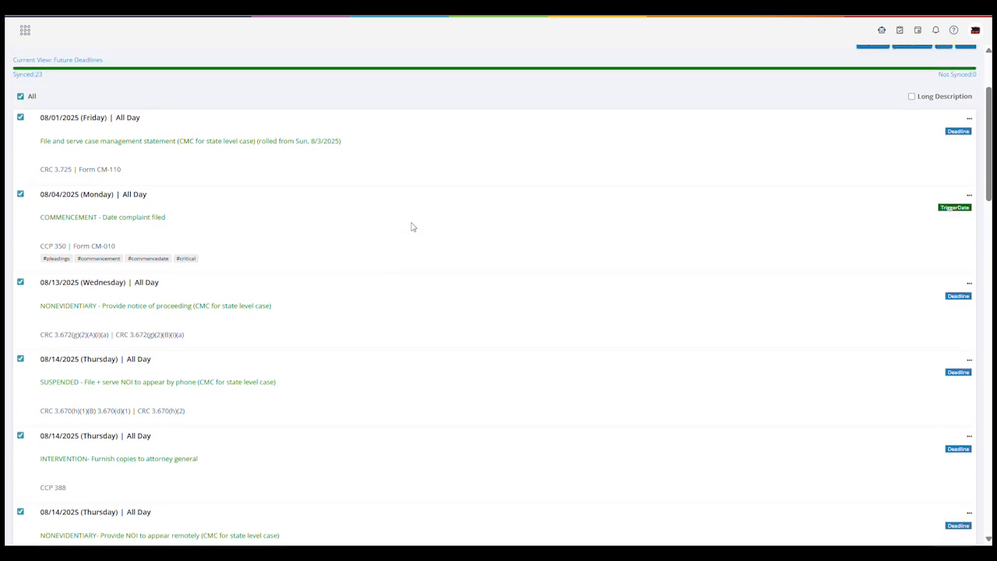
scroll(413, 227, "up", 1)
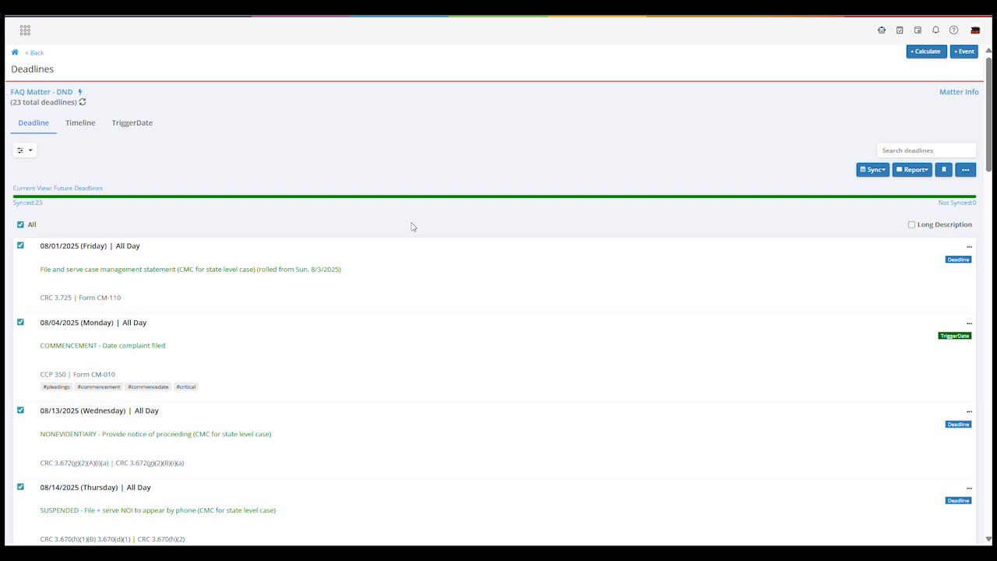
Apply the STATE label to all deadlines in the matter's future deadline list
left_click(20, 225)
left_click(20, 225)
left_click(964, 171)
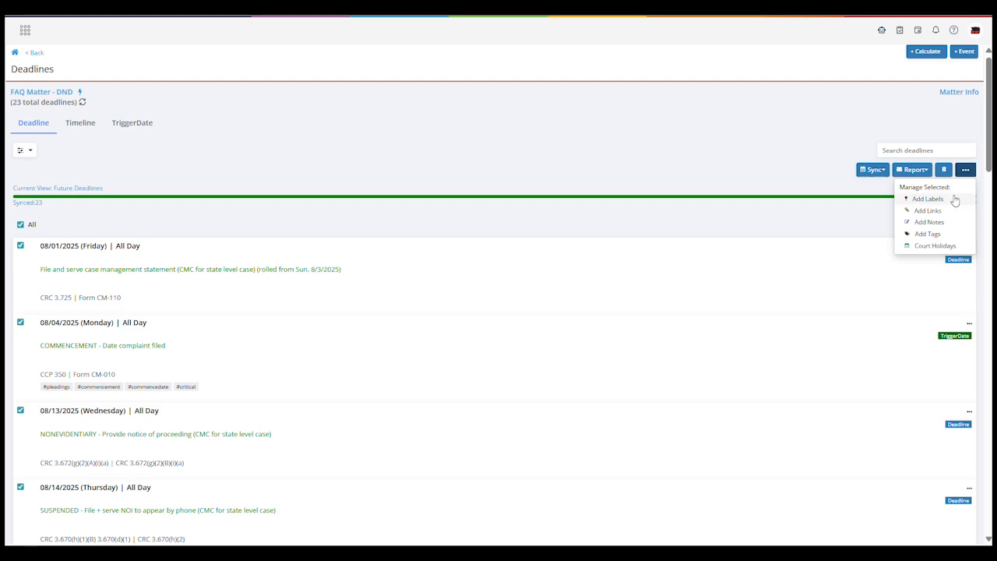
left_click(947, 199)
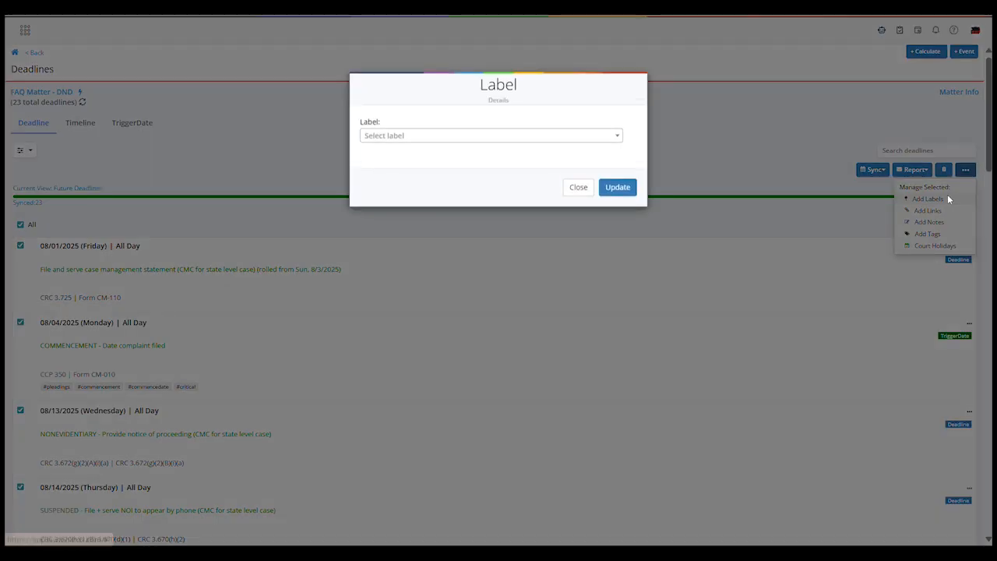
left_click(571, 140)
scroll(561, 201, "down", 5)
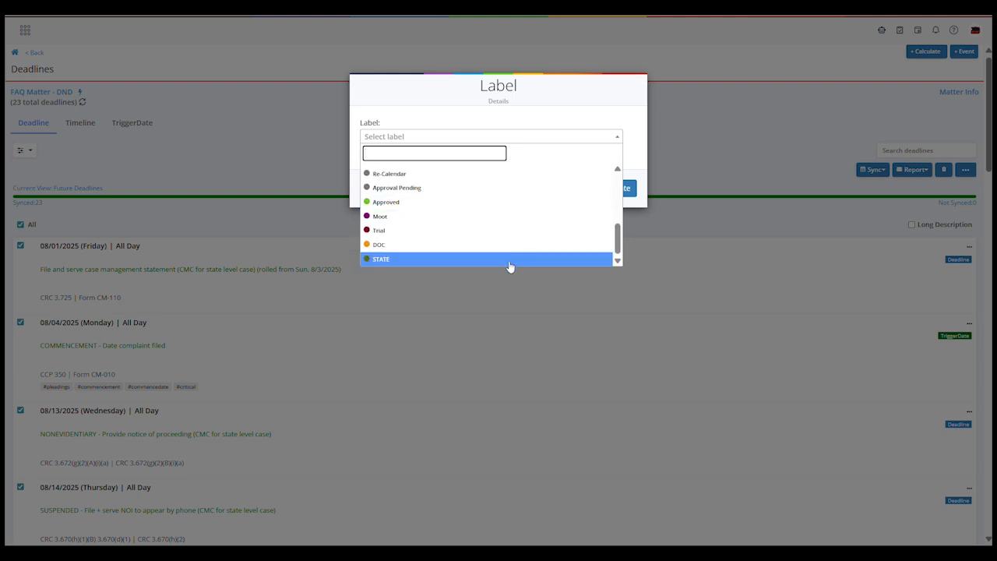
left_click(510, 260)
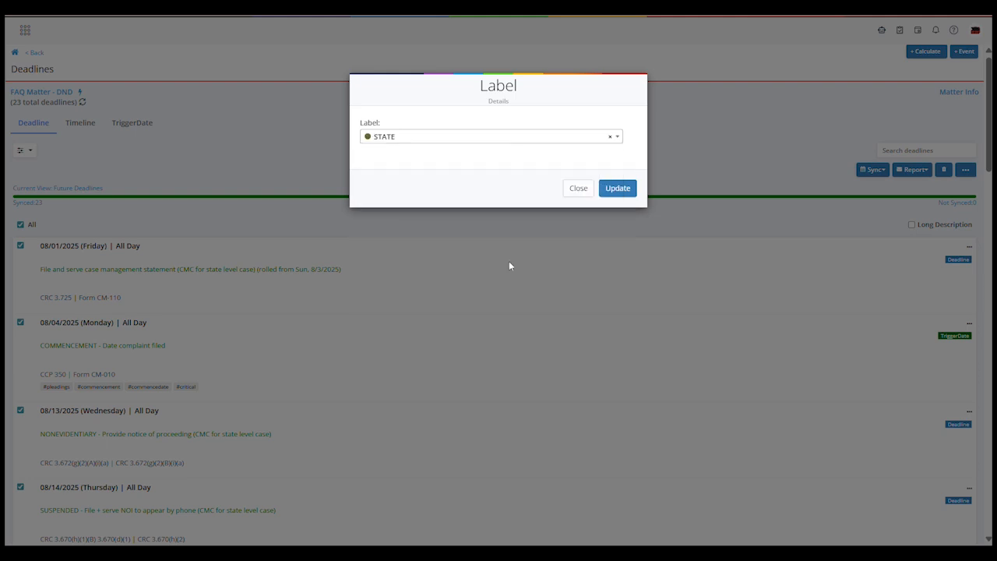
left_click(616, 190)
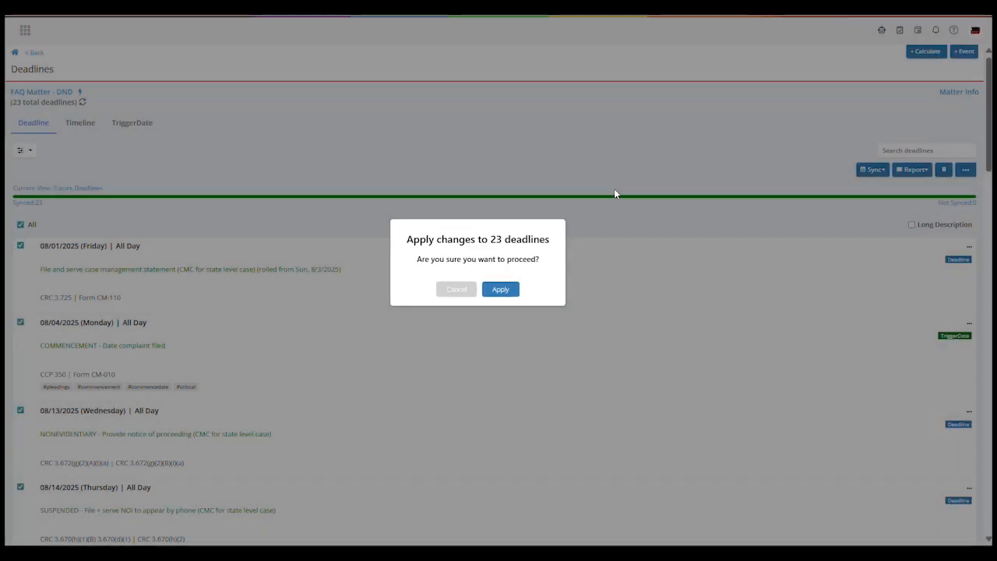
left_click(501, 289)
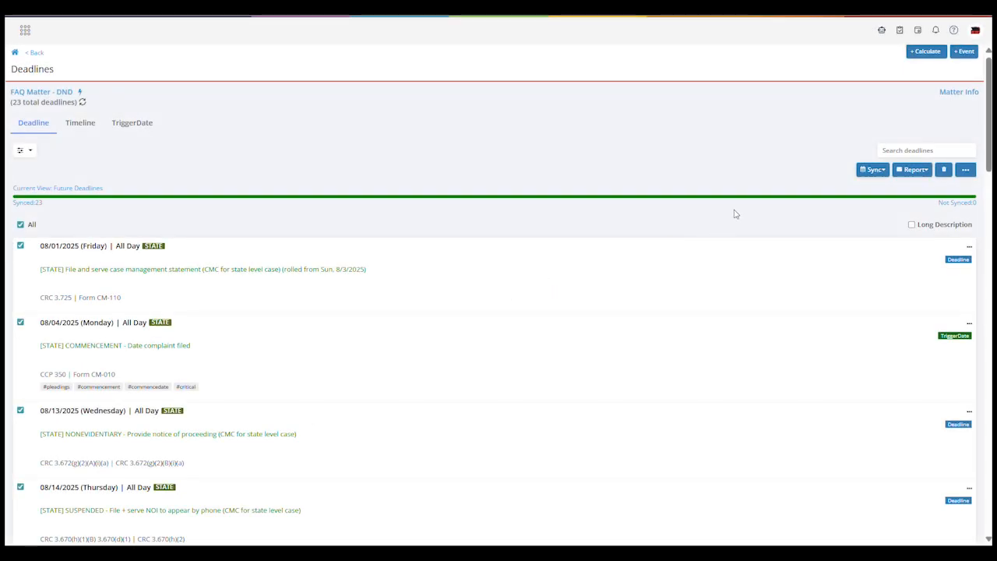
Start a new deadline calculation and change the matter's rule set to United States - California, US Federal - CA USDC Central - Civil
left_click(920, 55)
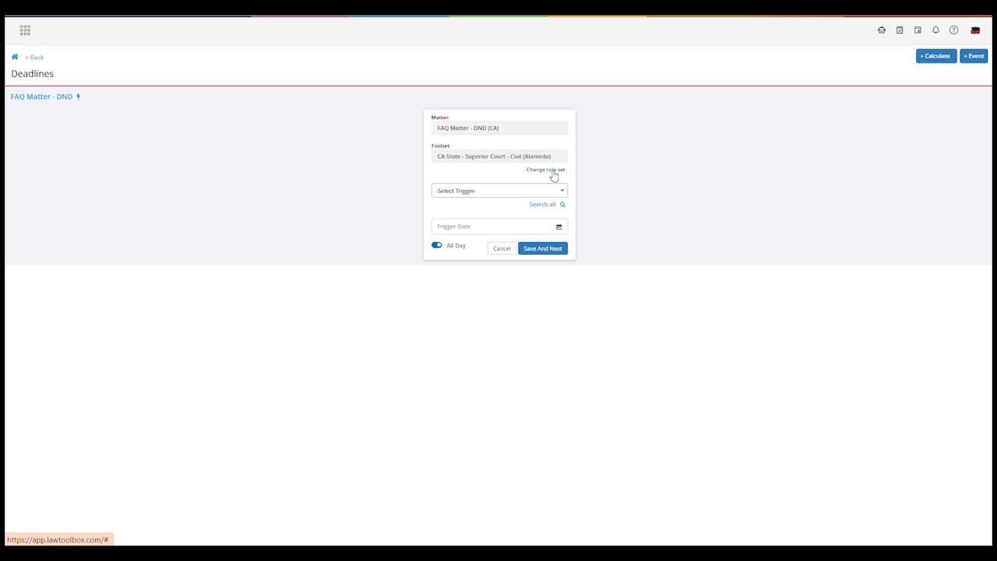
left_click(553, 173)
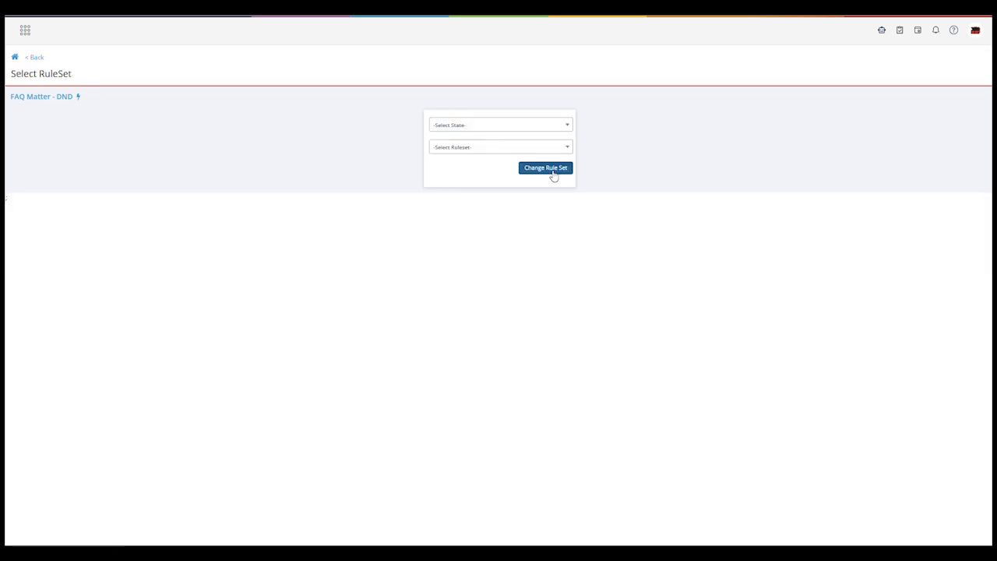
left_click(490, 130)
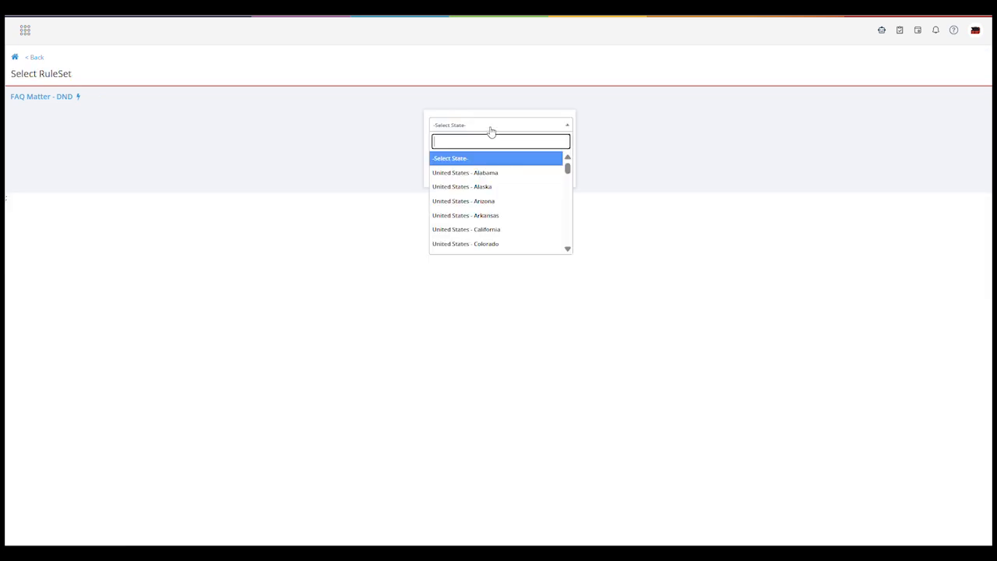
left_click(490, 229)
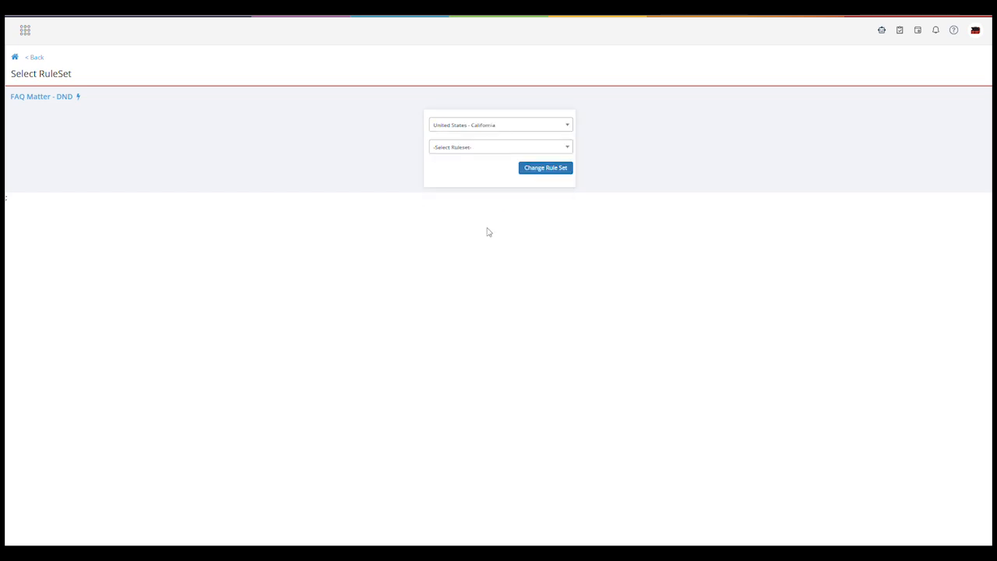
left_click(480, 149)
type("c")
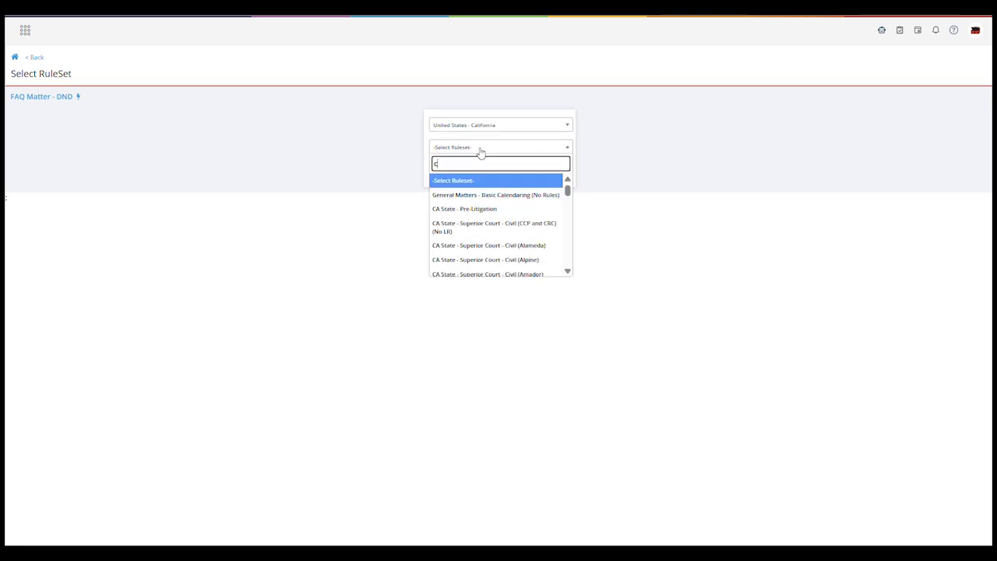
type("entra")
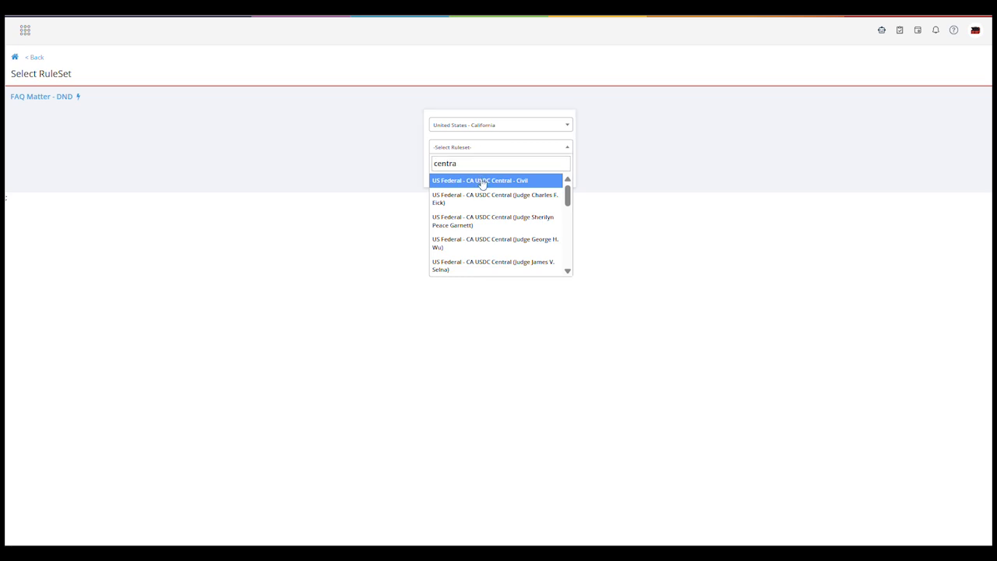
left_click(481, 180)
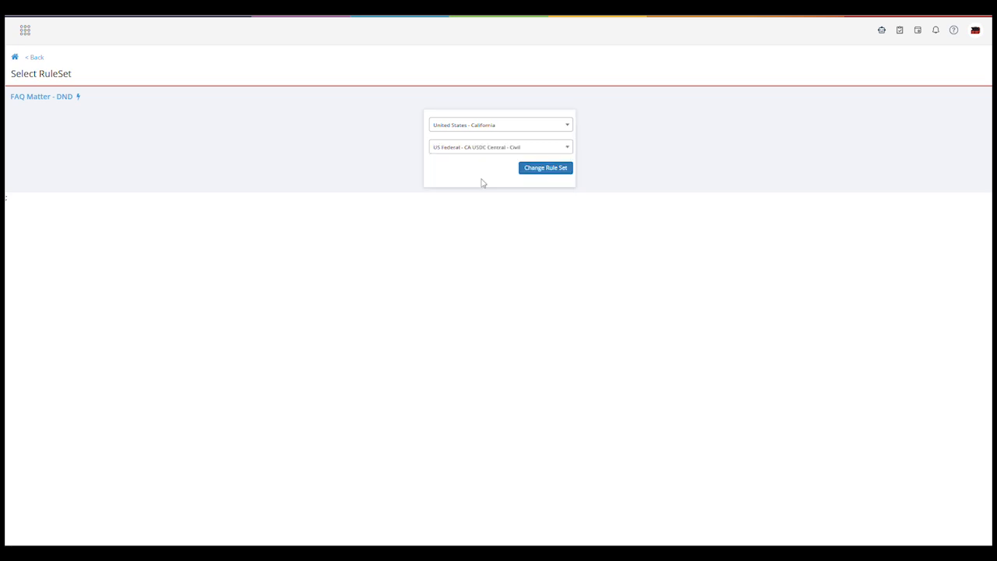
left_click(529, 170)
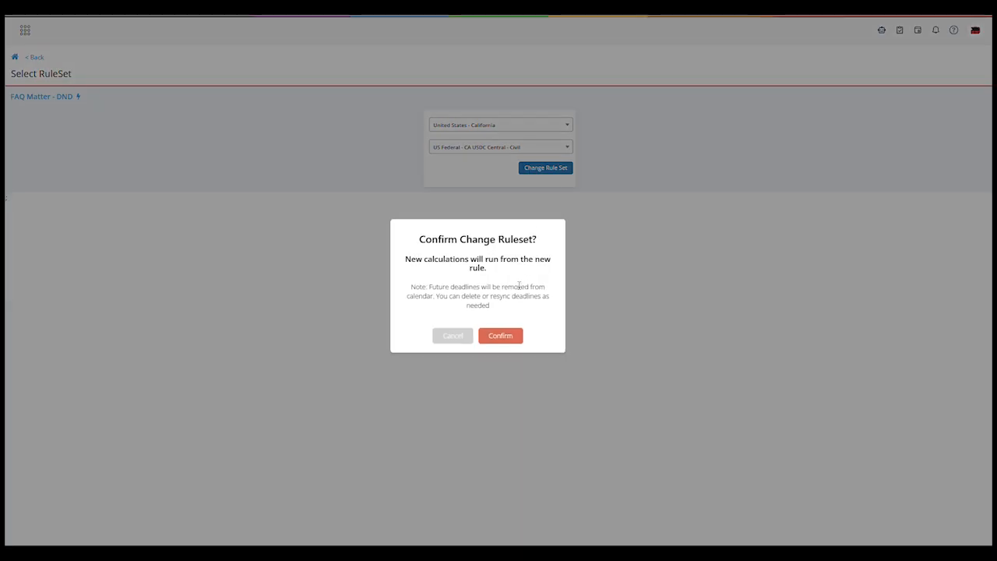
left_click(503, 336)
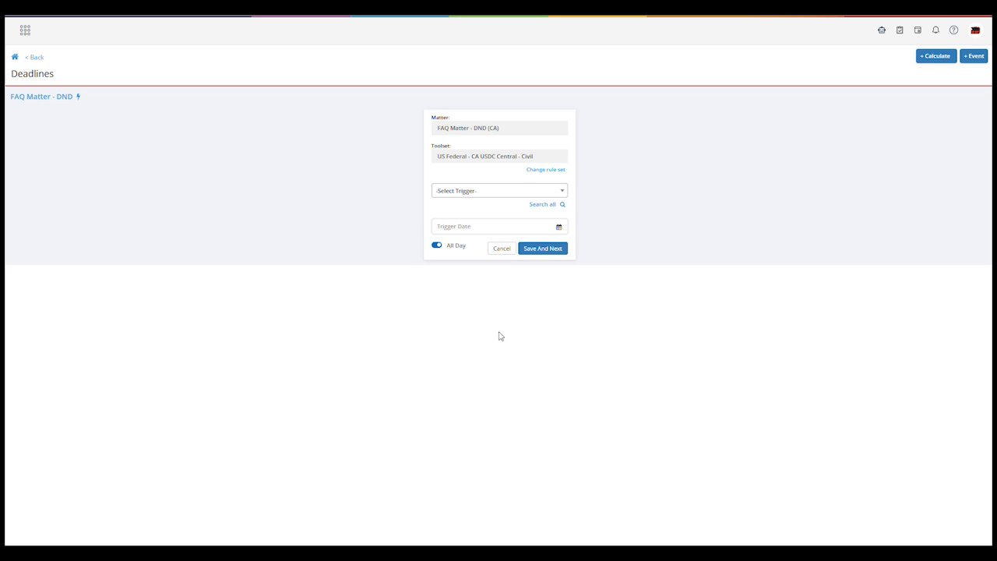
Calculate and save deadlines for the trigger "Date action commenced (complaint filed)" with trigger date 07/21/2025
left_click(523, 192)
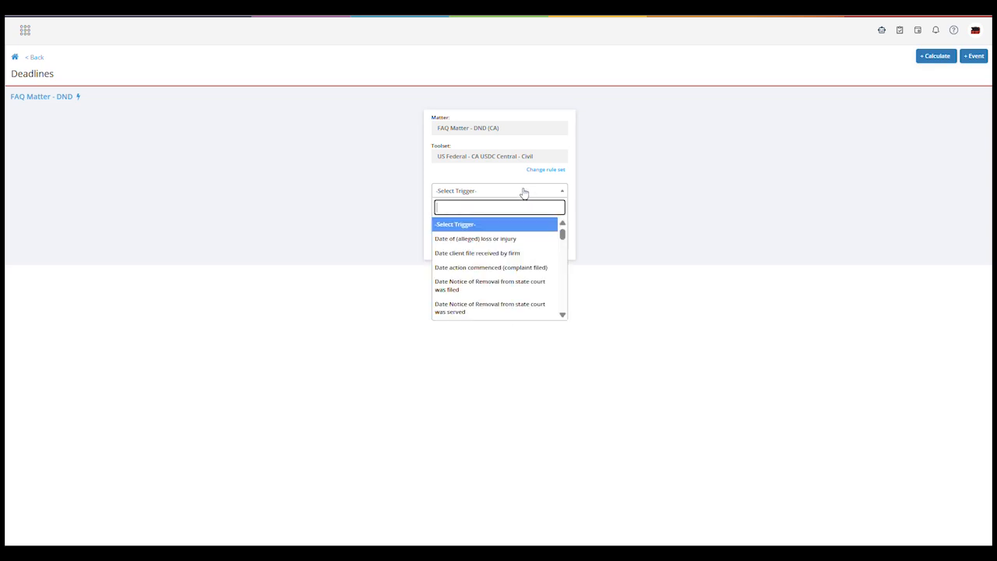
left_click(521, 267)
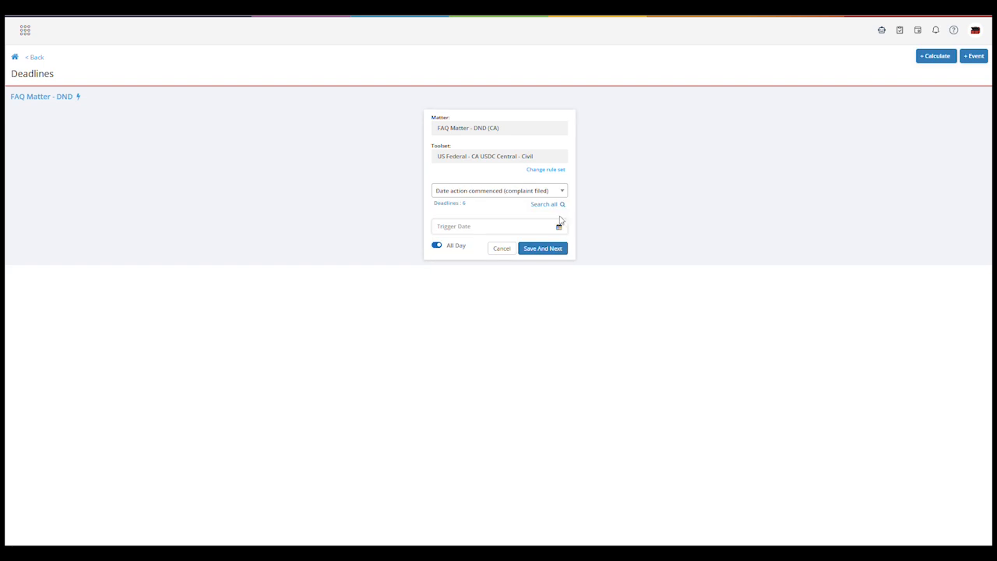
left_click(559, 225)
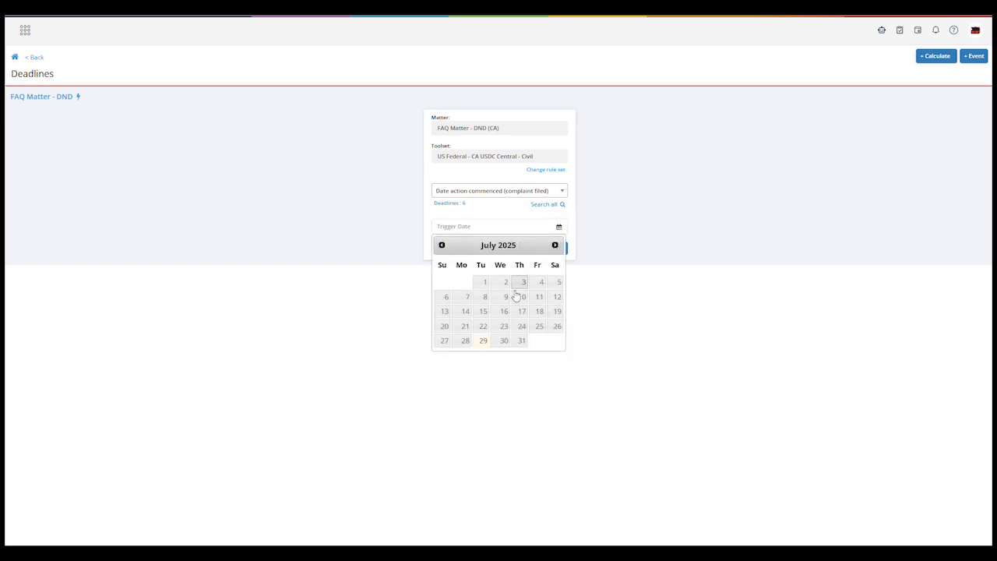
left_click(466, 327)
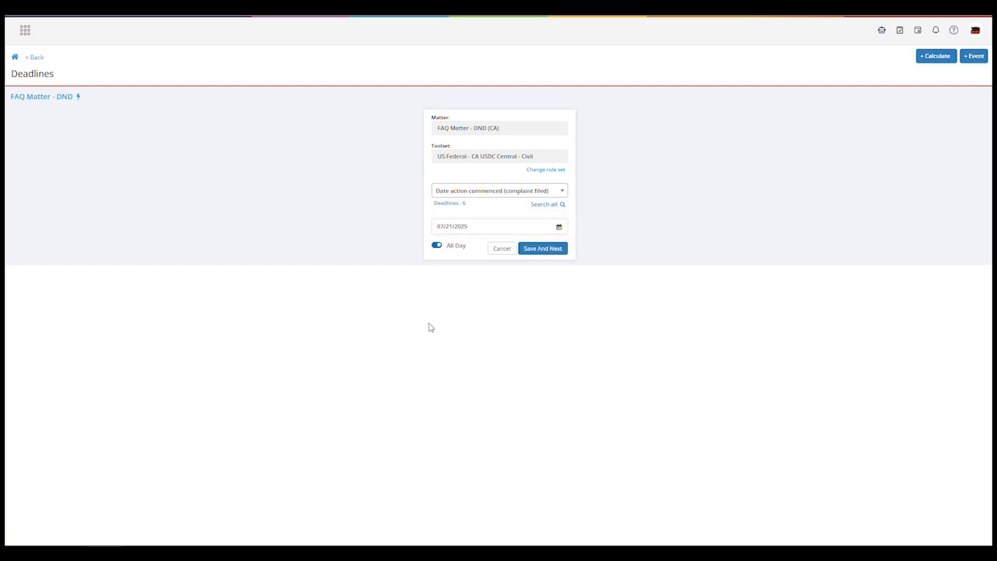
left_click(542, 249)
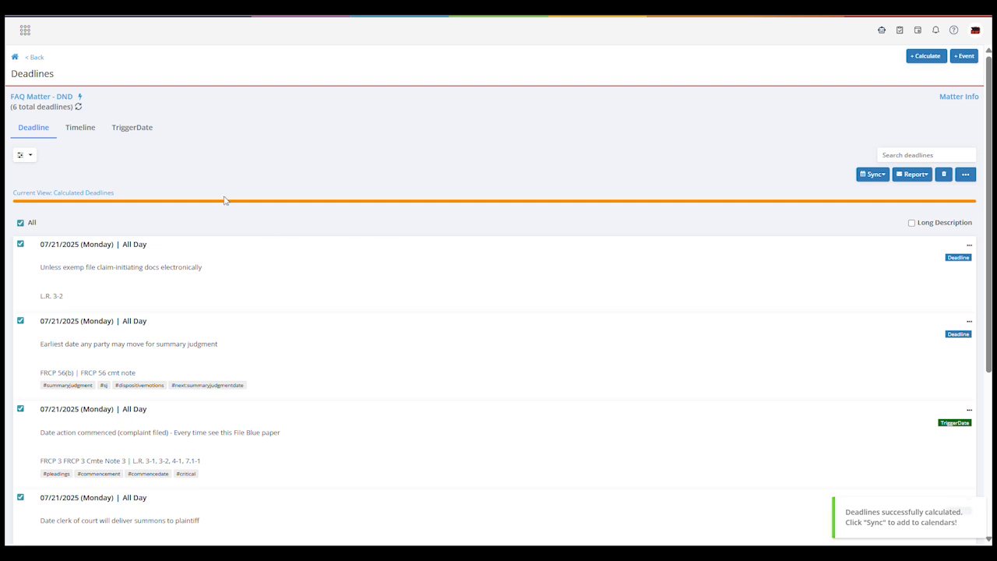
Refresh the matter's deadline list and examine which future deadlines carry the STATE label and which come from the federal rules
left_click(79, 108)
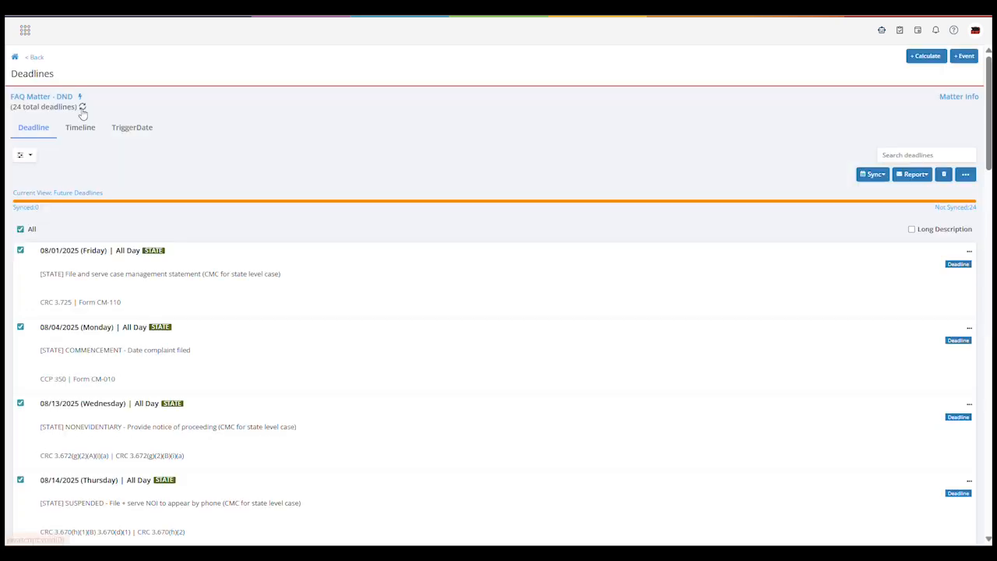
scroll(276, 266, "down", 3)
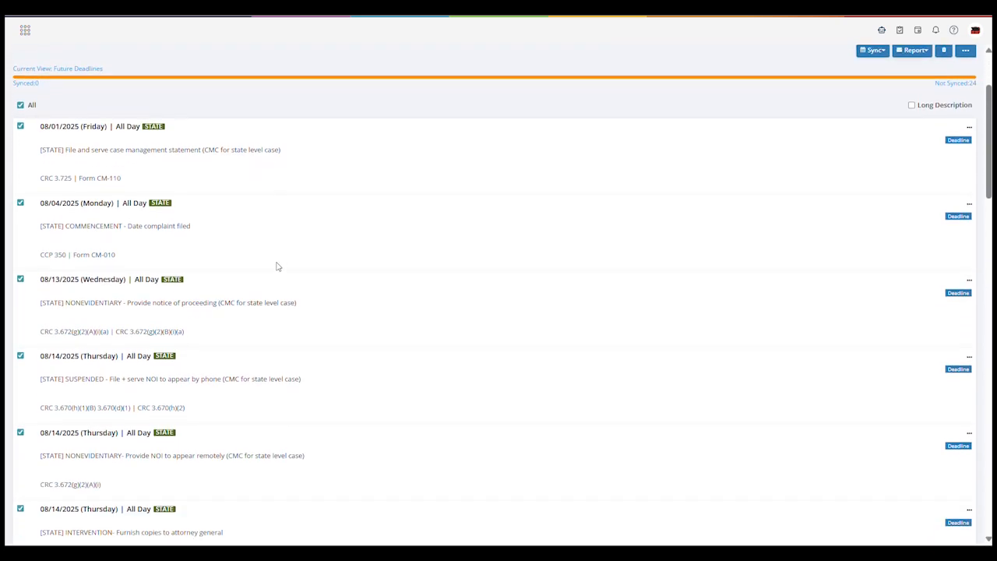
scroll(277, 266, "down", 4)
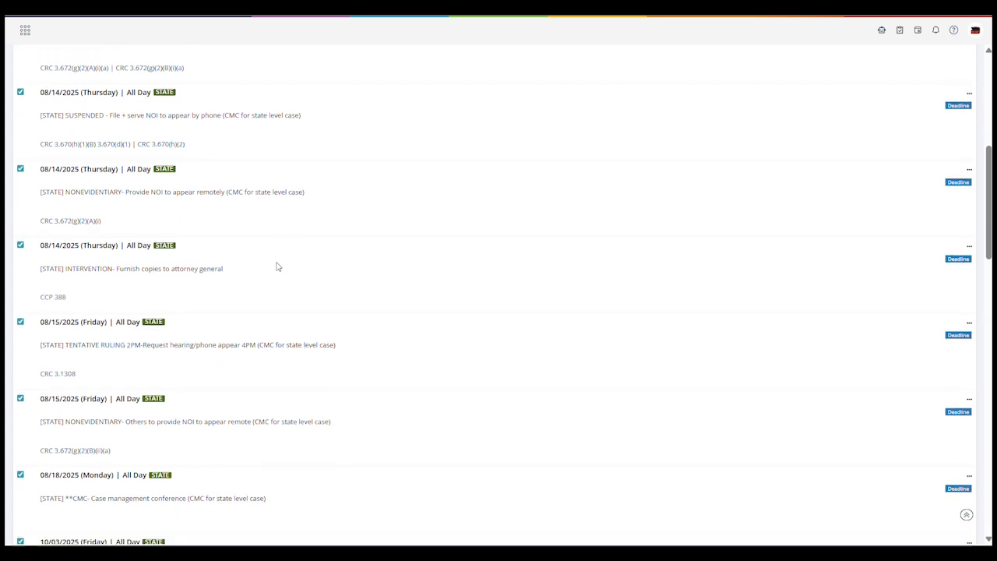
scroll(276, 267, "down", 3)
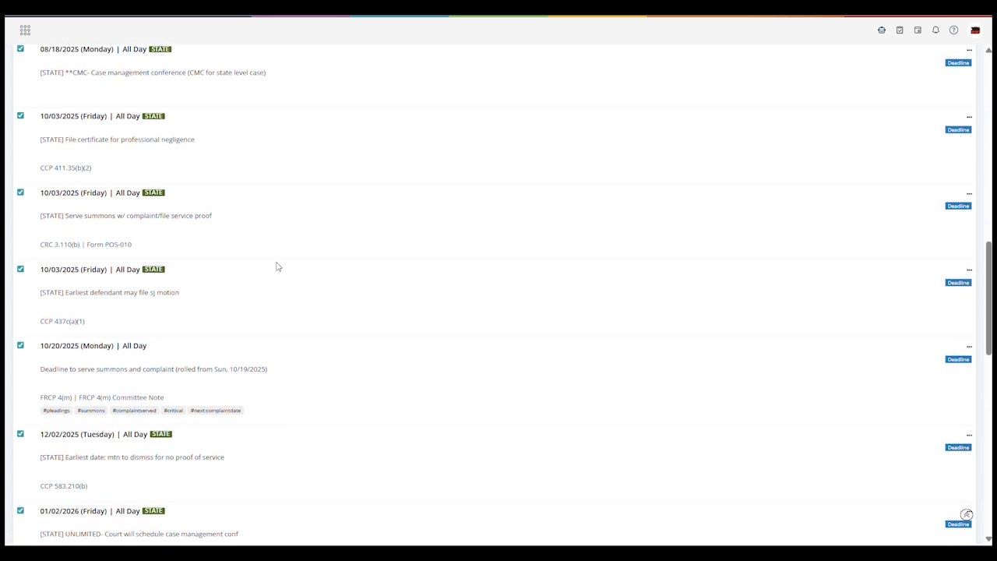
scroll(276, 267, "down", 5)
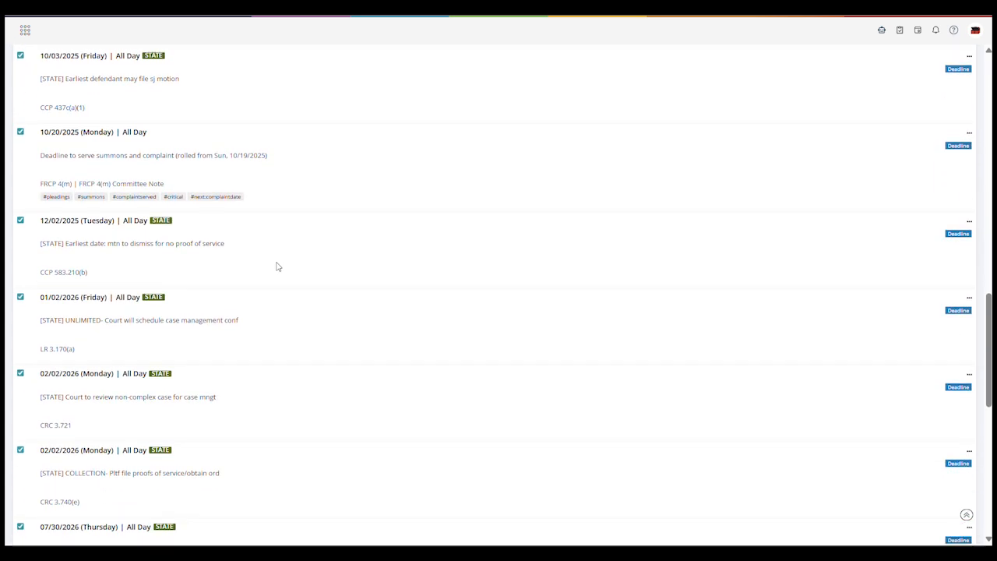
scroll(277, 267, "up", 8)
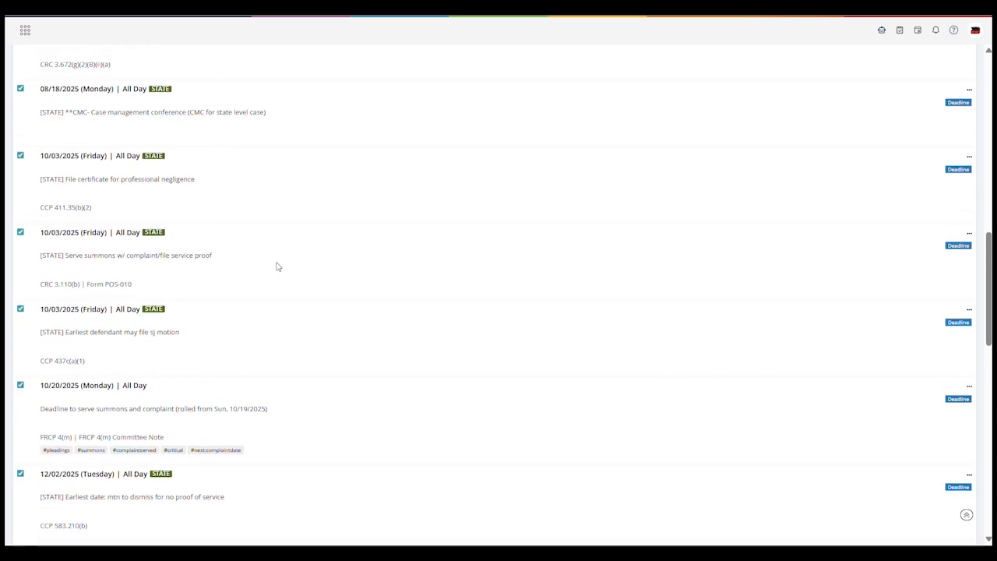
scroll(276, 266, "up", 6)
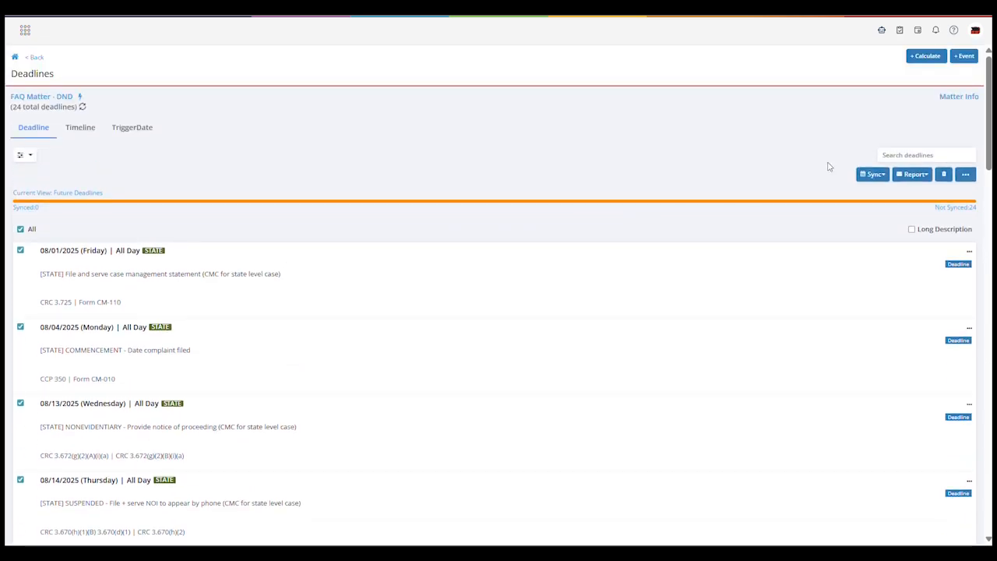
Search the matter's deadlines for "state"
left_click(896, 155)
type("state")
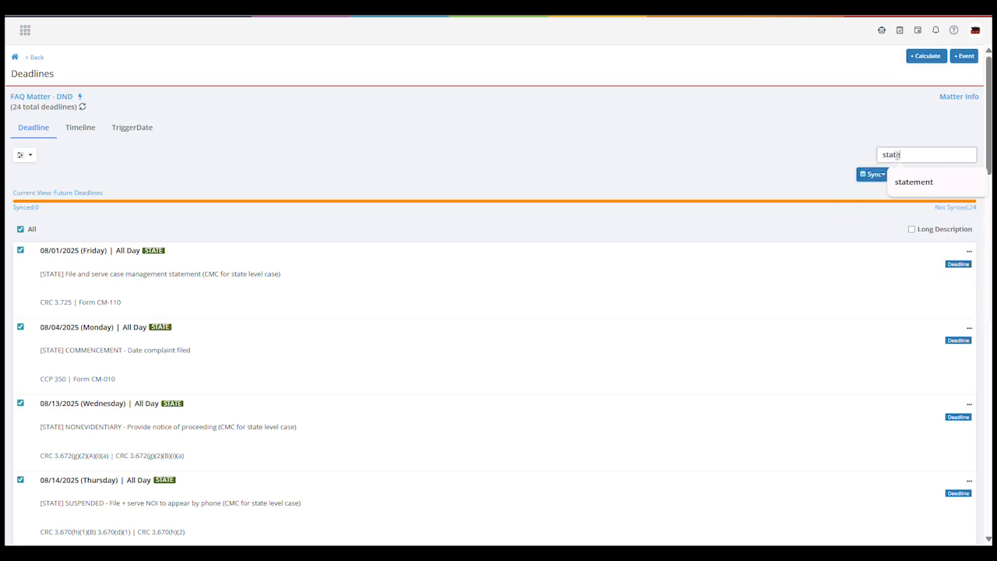
left_click(674, 217)
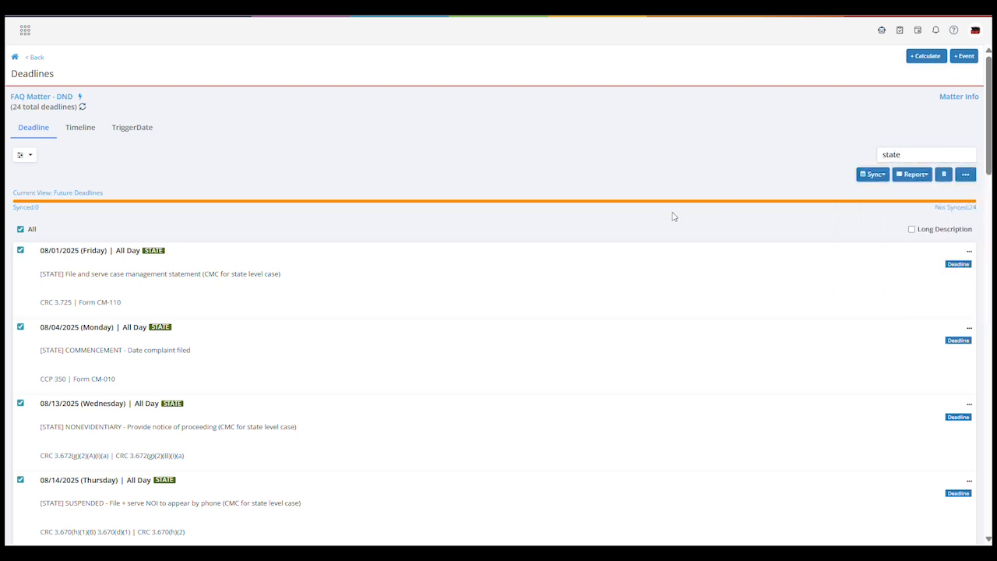